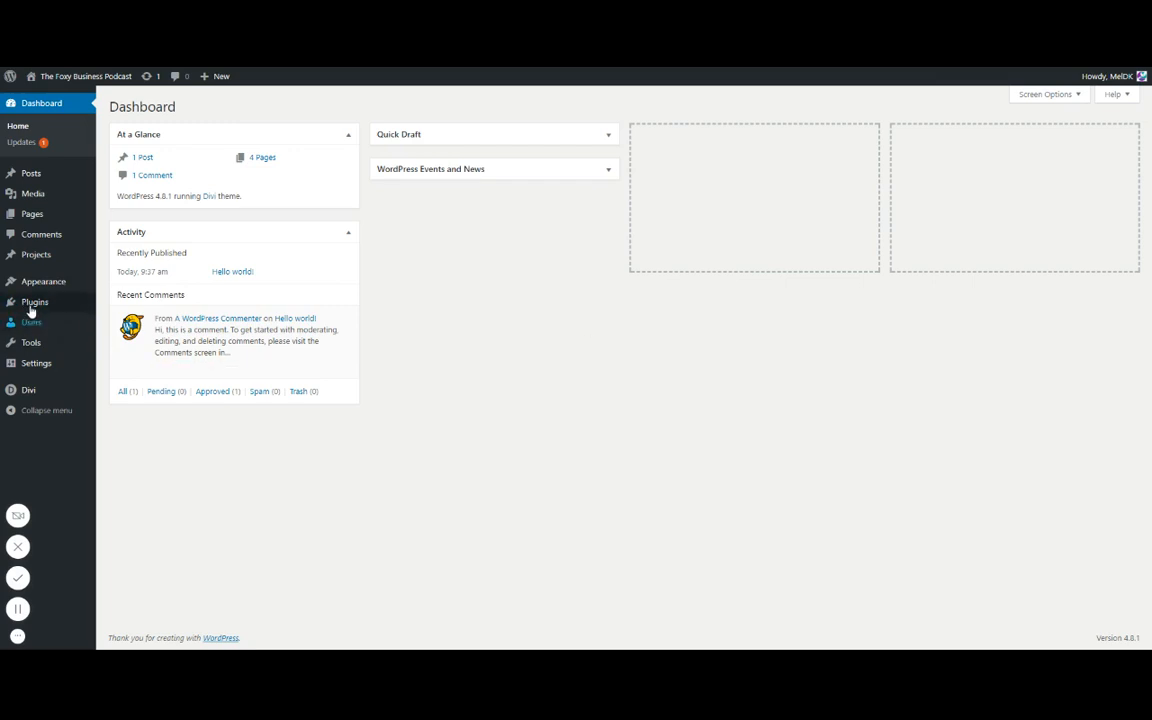
Search the plugin directory for yoast, and install and activate the Yoast SEO plugin.
mouse_move(34, 301)
left_click(124, 320)
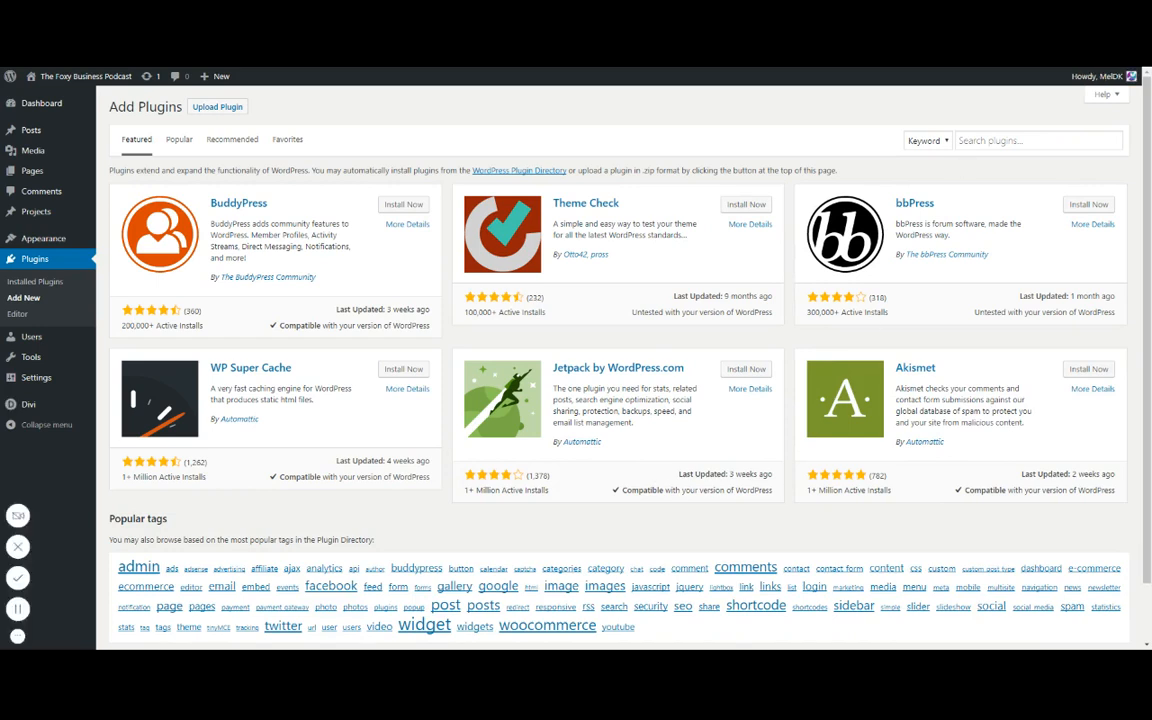
left_click(1038, 140)
type("yoast")
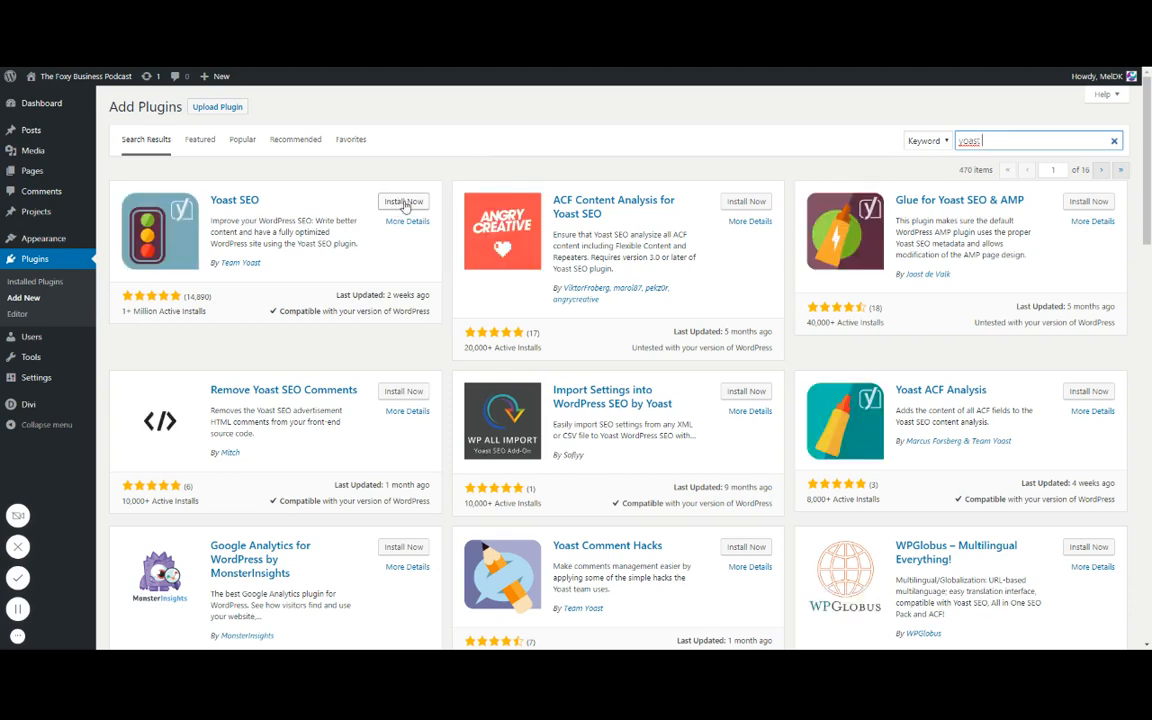
left_click(403, 202)
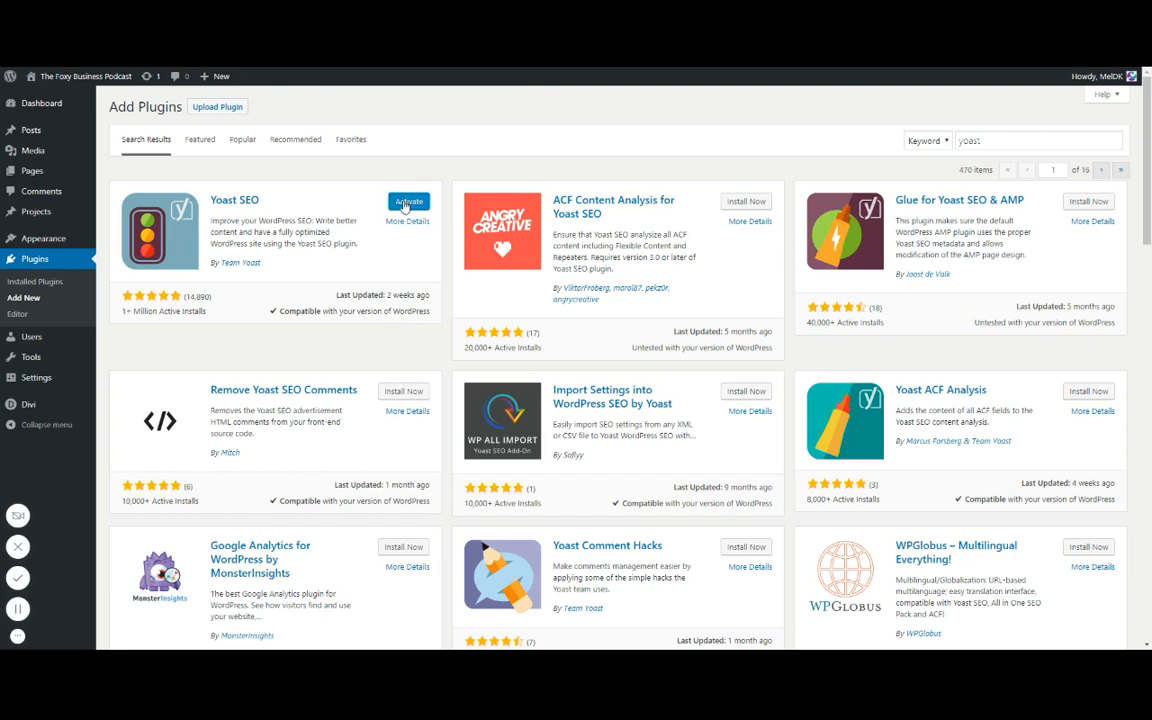
left_click(408, 204)
left_click(412, 203)
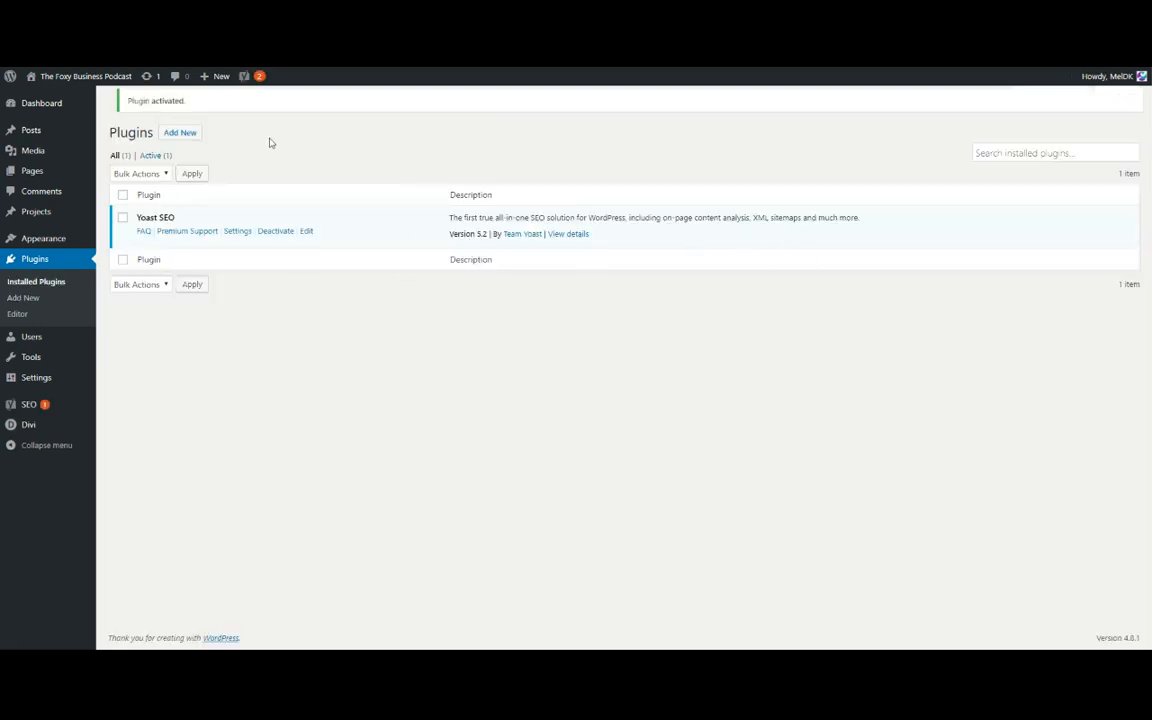
Install the Duplicate Page plugin by uploading its .zip file, and activate it.
left_click(183, 135)
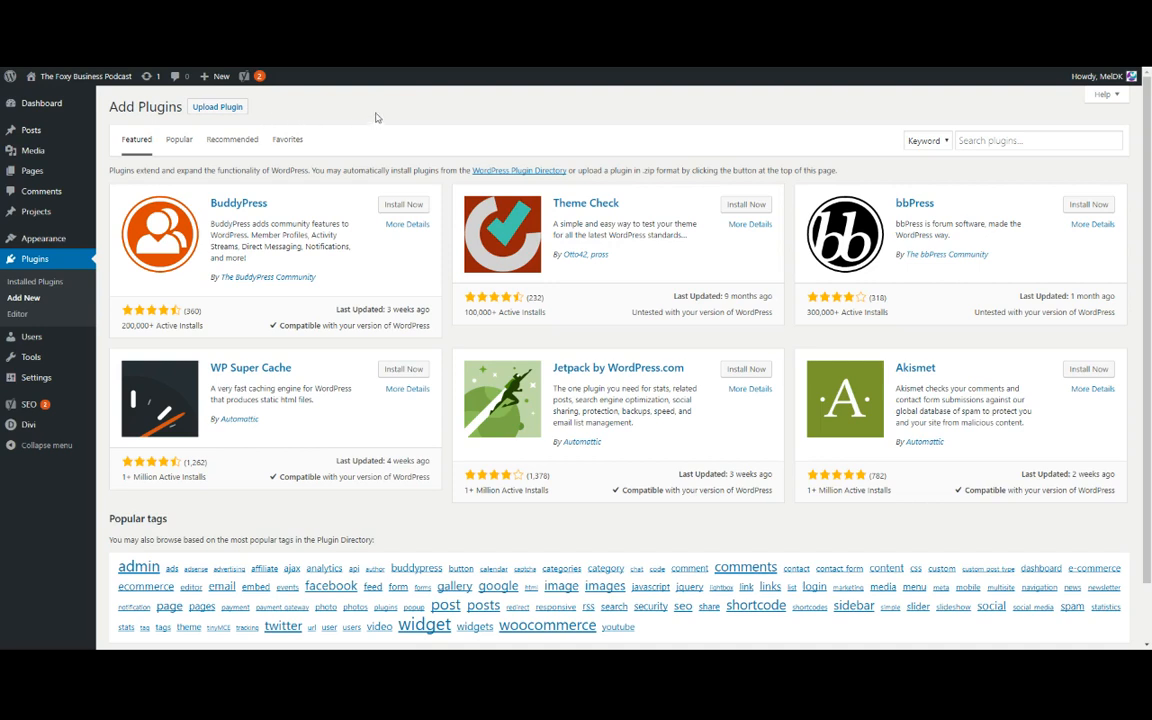
left_click(224, 112)
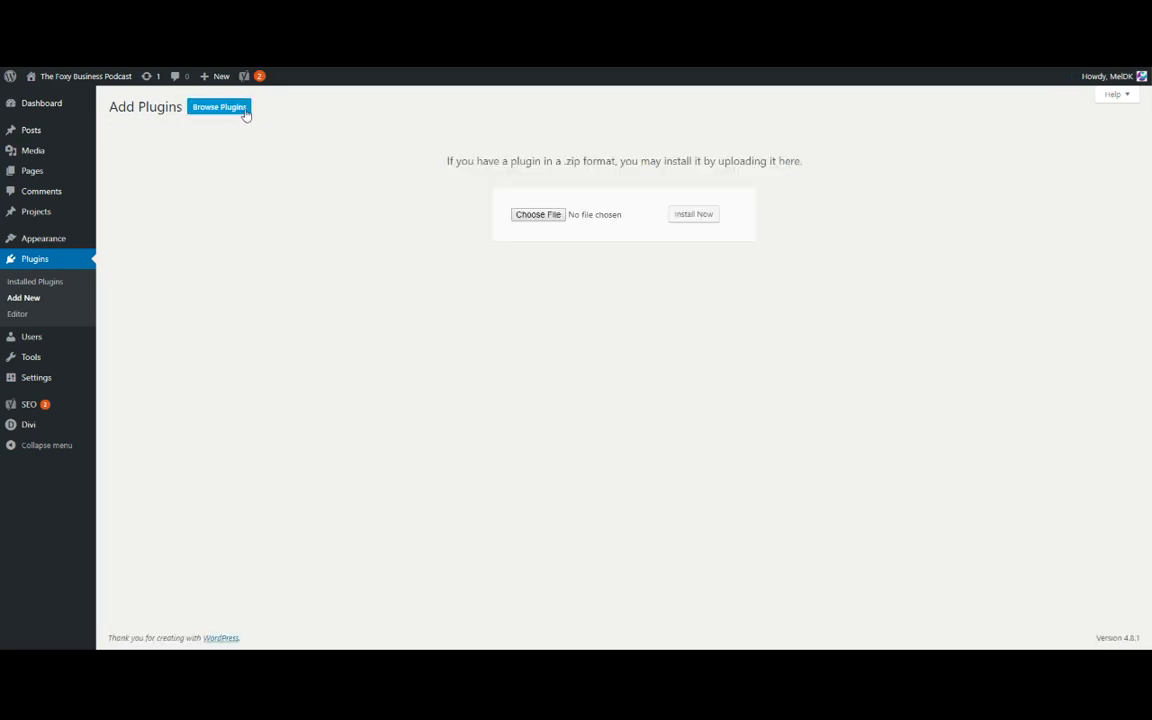
left_click(225, 108)
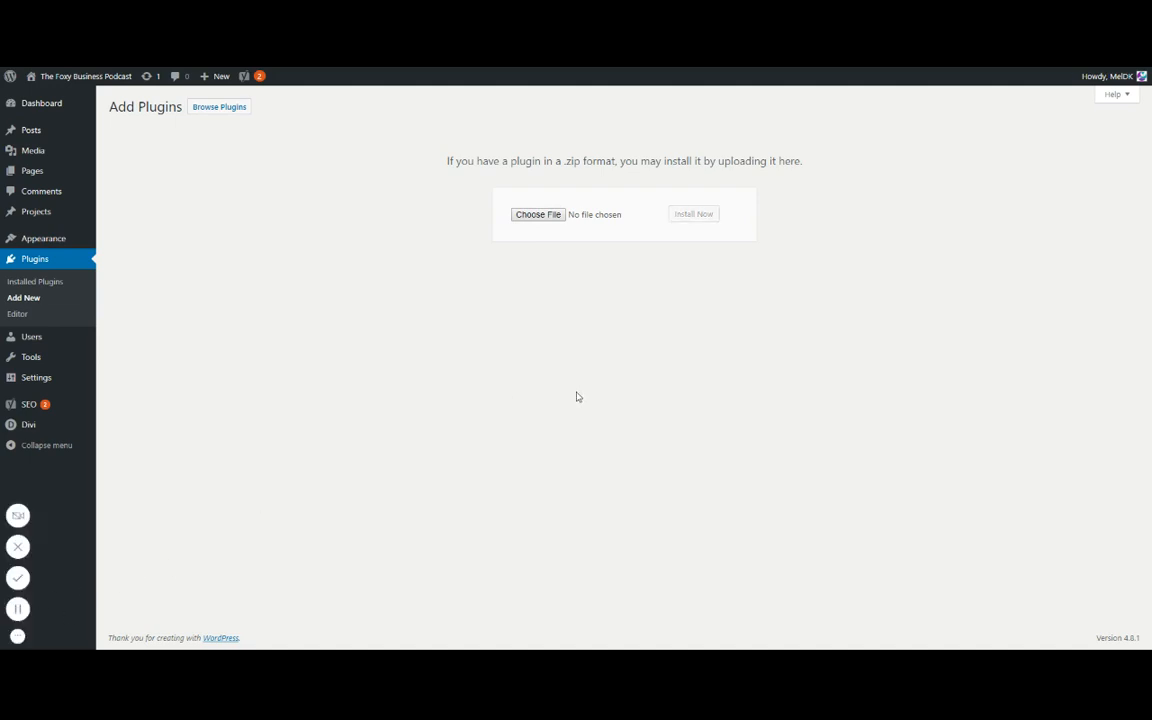
left_click(18, 609)
left_click(18, 609)
left_click(679, 219)
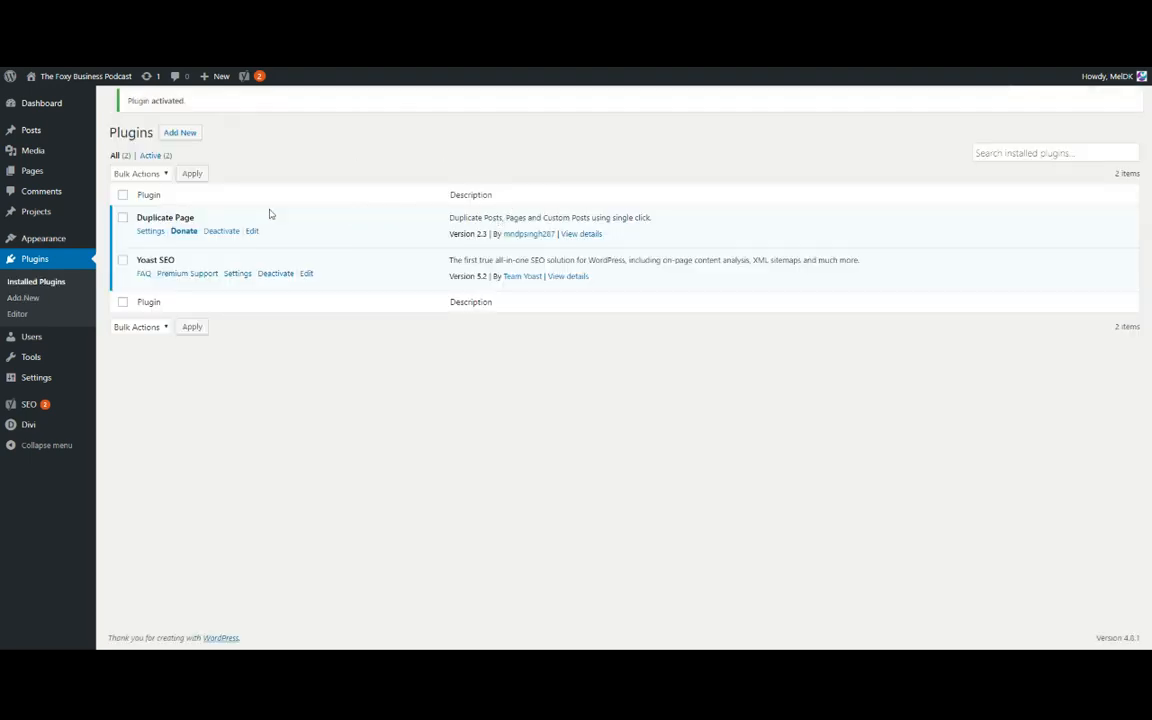
Search the plugin directory for compress jpeg, and install and activate Compress JPEG & PNG images by TinyPNG.
left_click(176, 104)
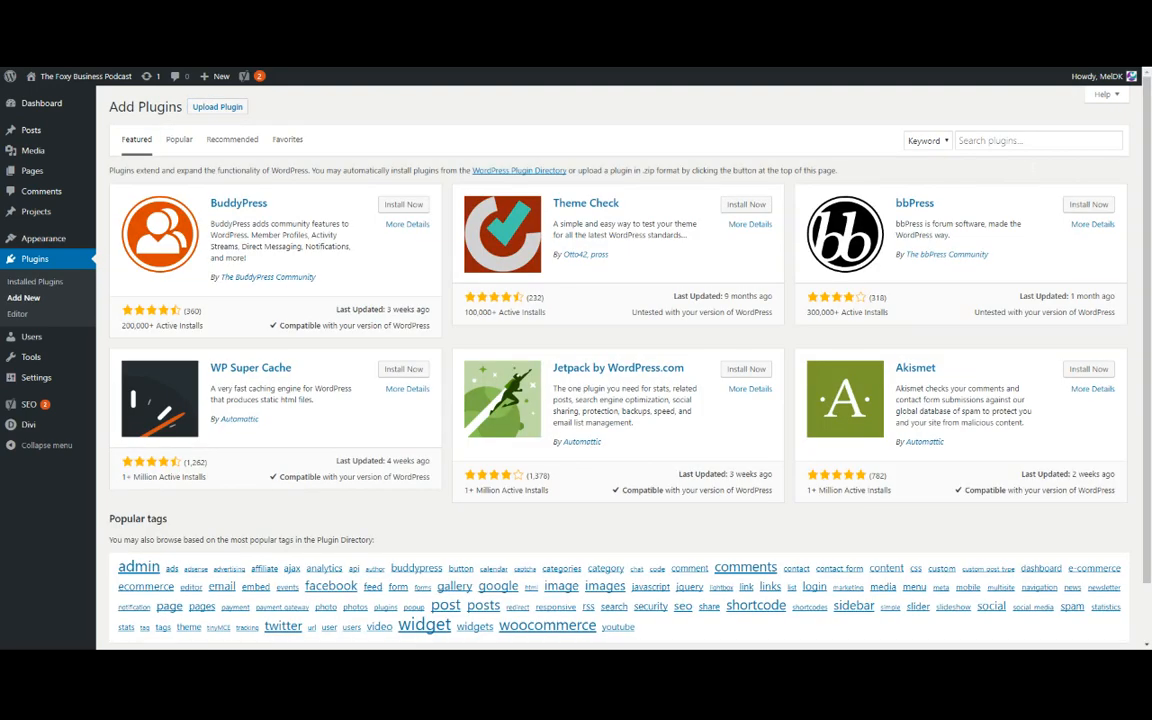
left_click(1030, 141)
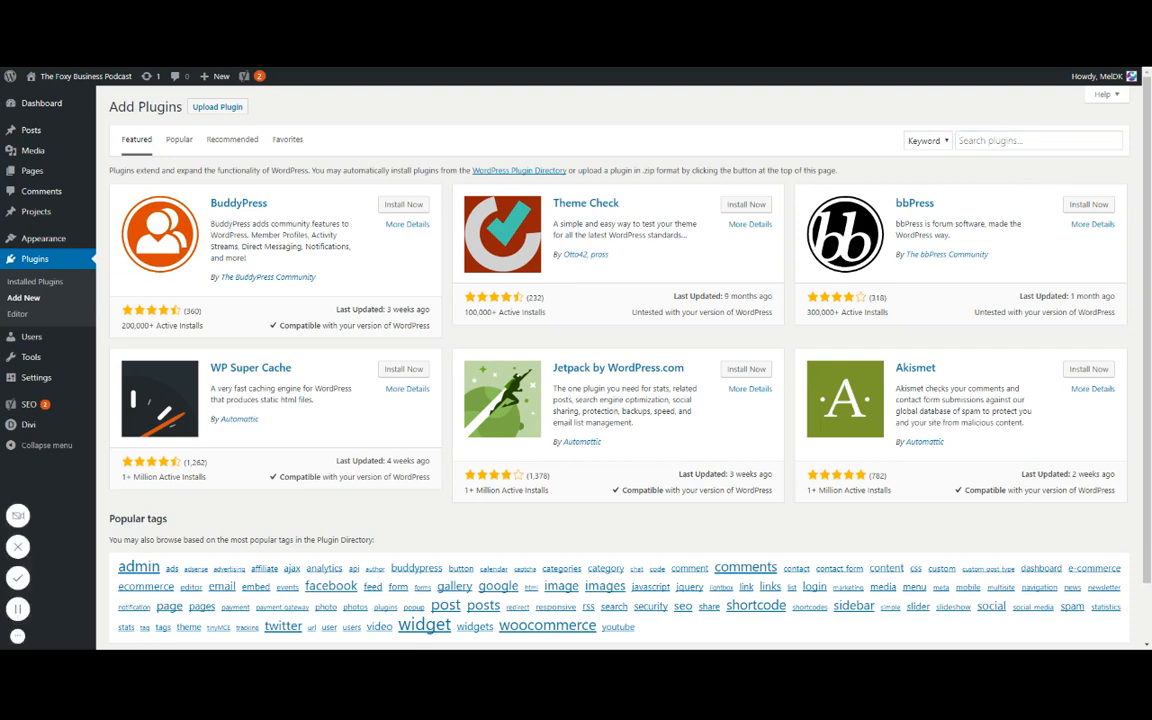
left_click(1030, 141)
type("compre")
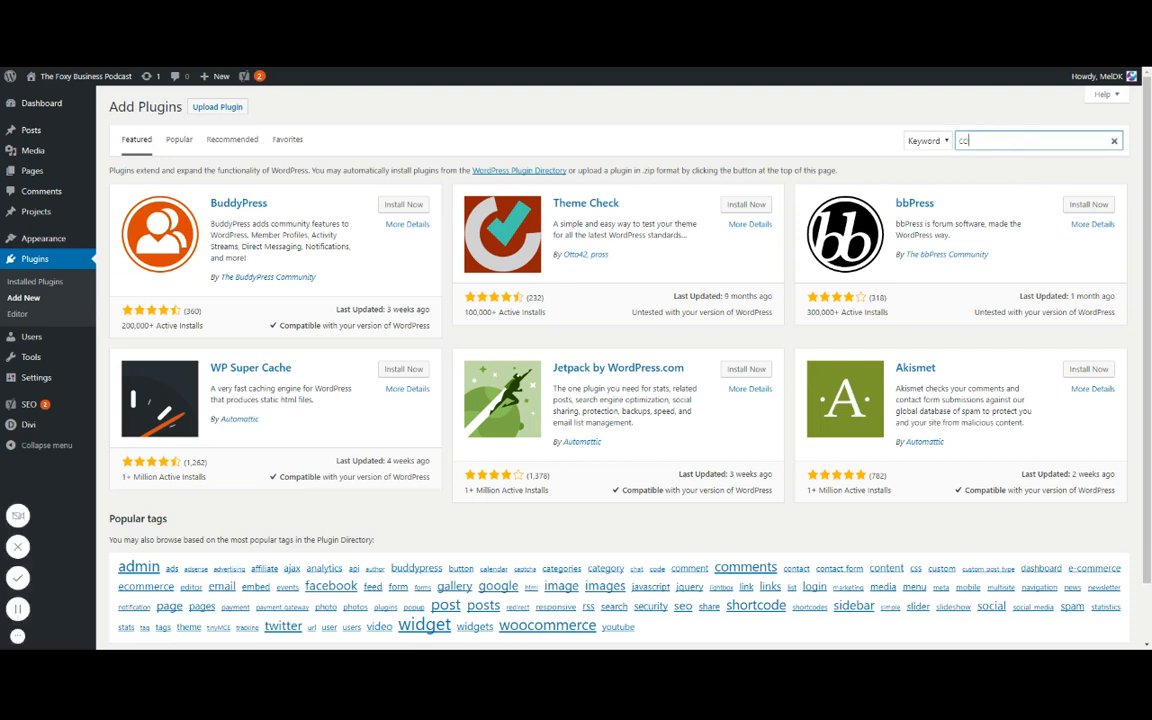
type("ss jpeg")
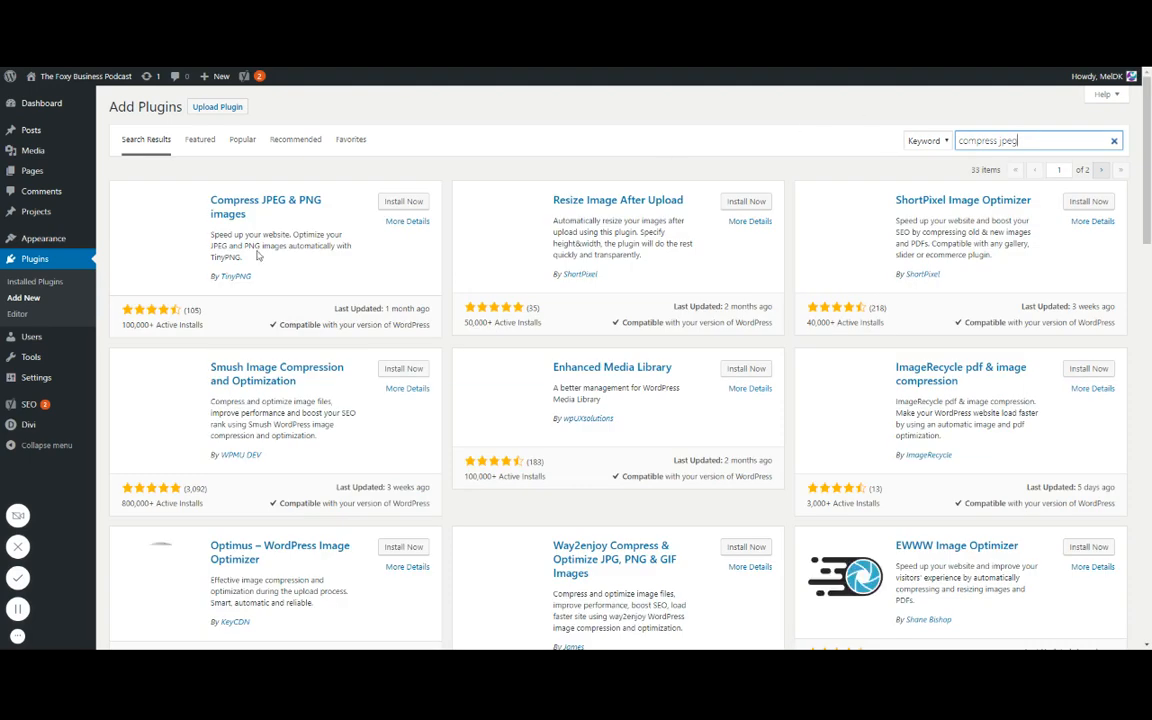
left_click(405, 202)
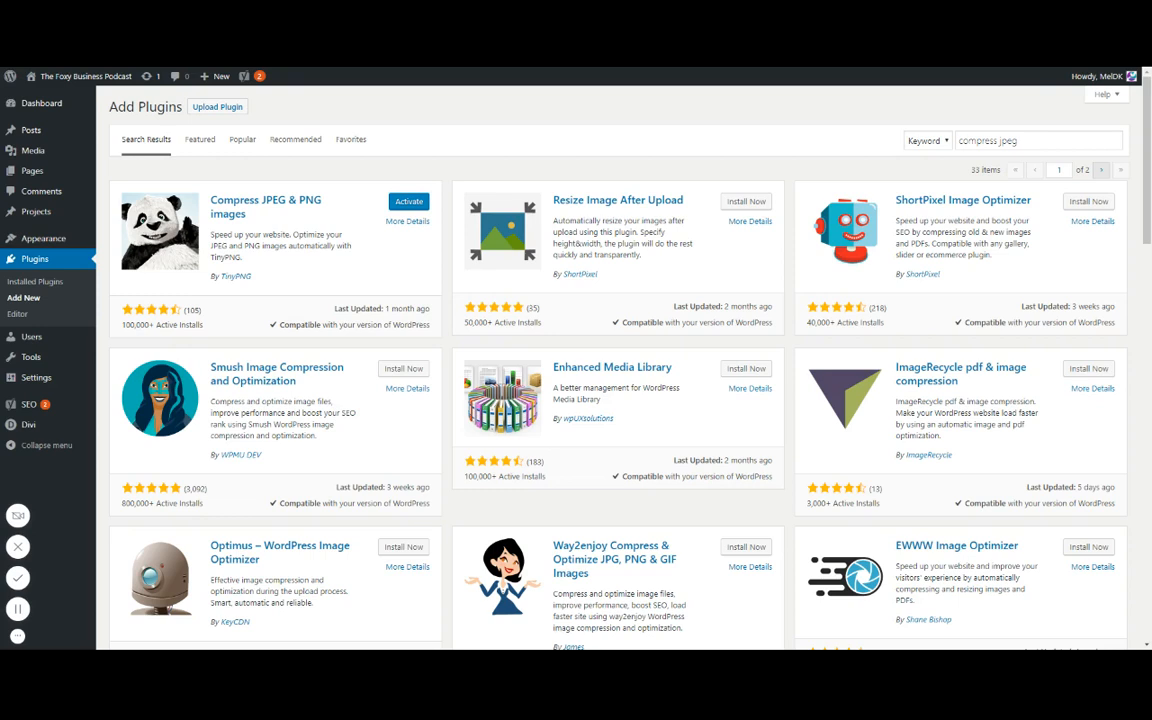
left_click(394, 207)
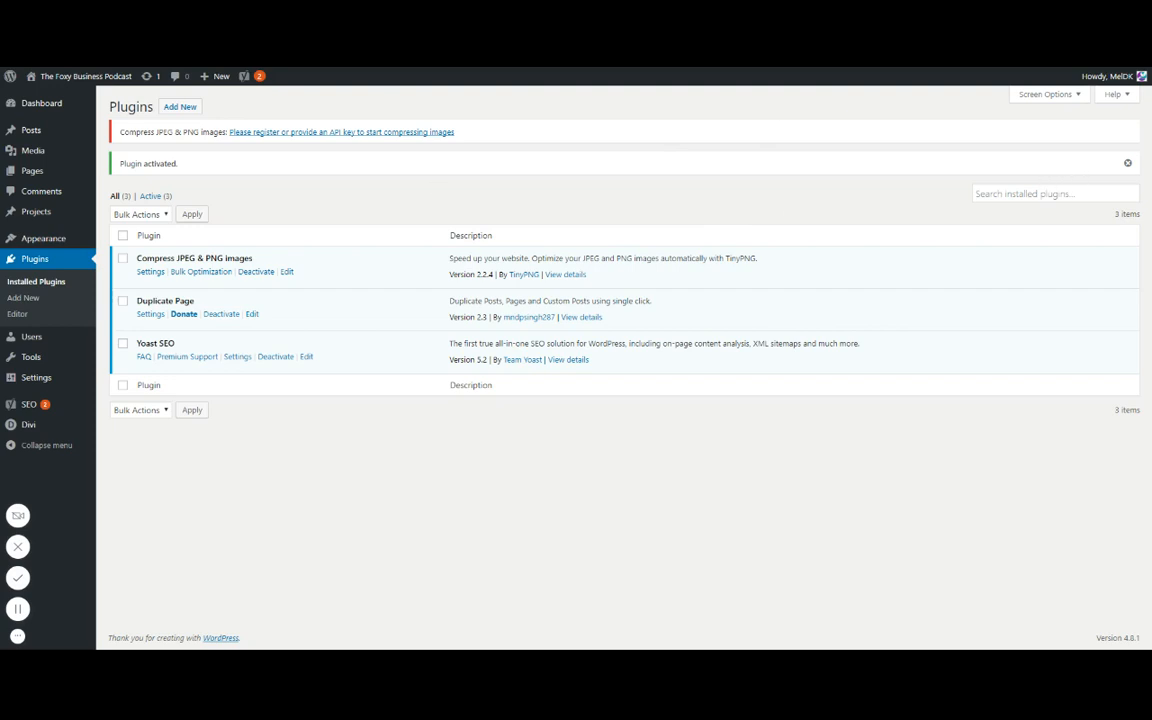
Search the installed plugins for instagram feed.
left_click(1010, 193)
type("insta")
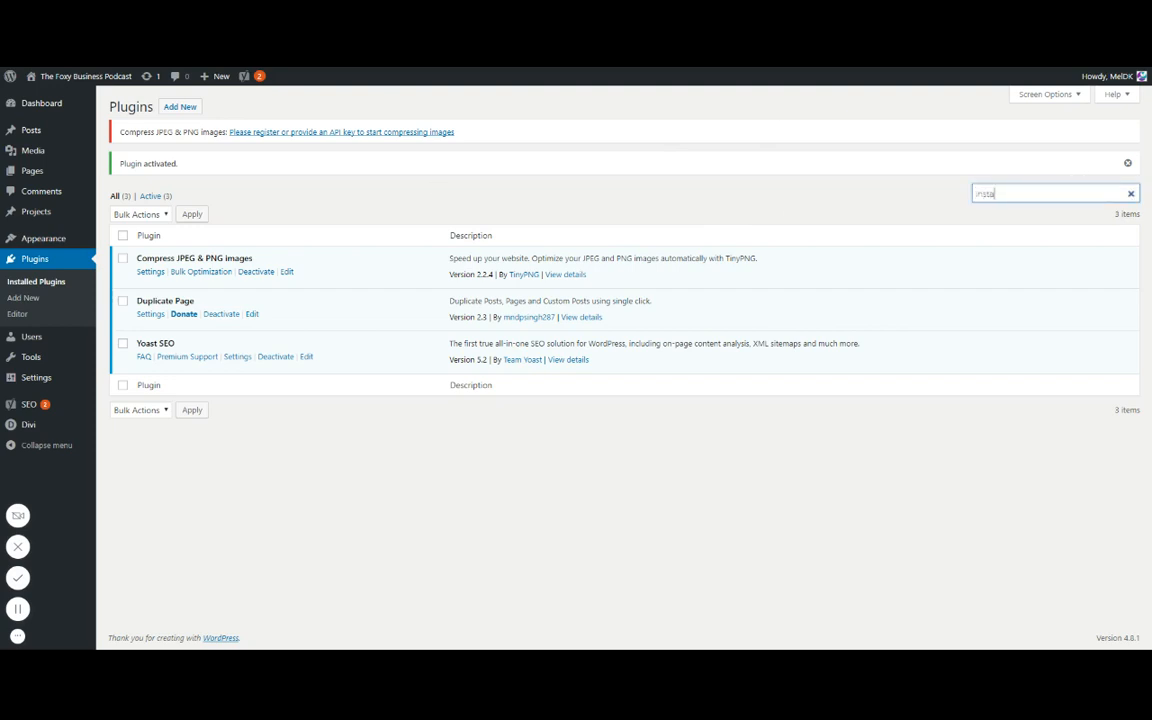
type("gram feed")
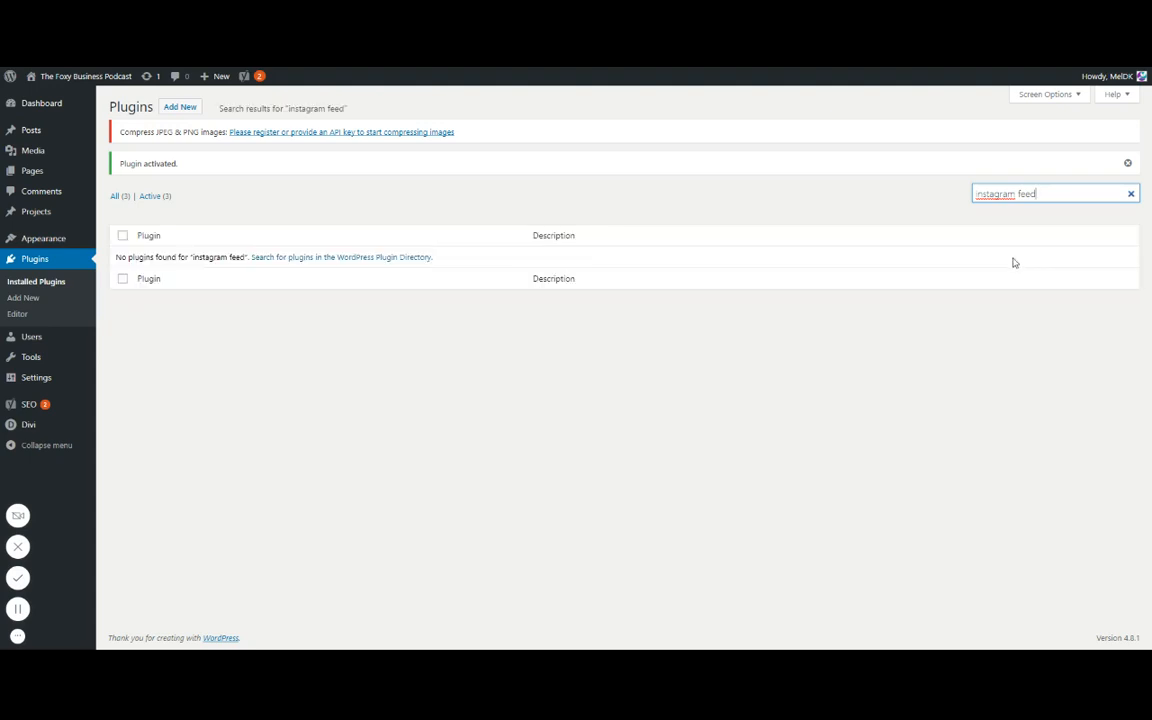
Search the directory of new plugins for instagram feed.
left_click(184, 112)
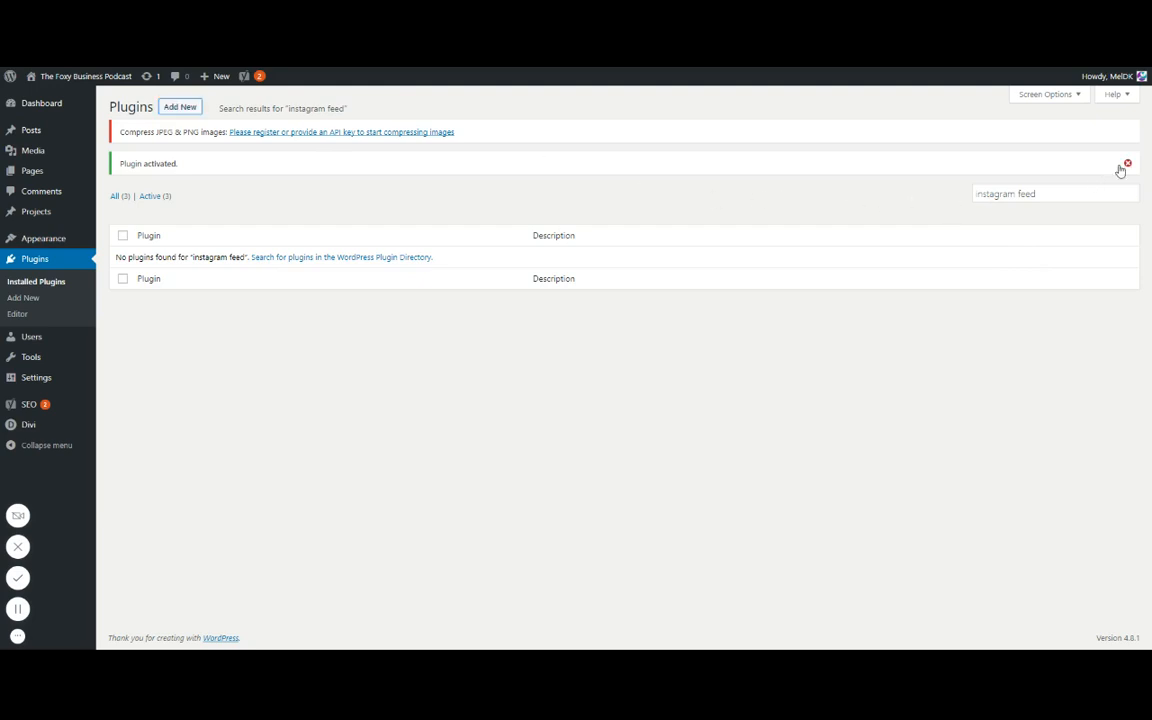
left_click(1045, 193)
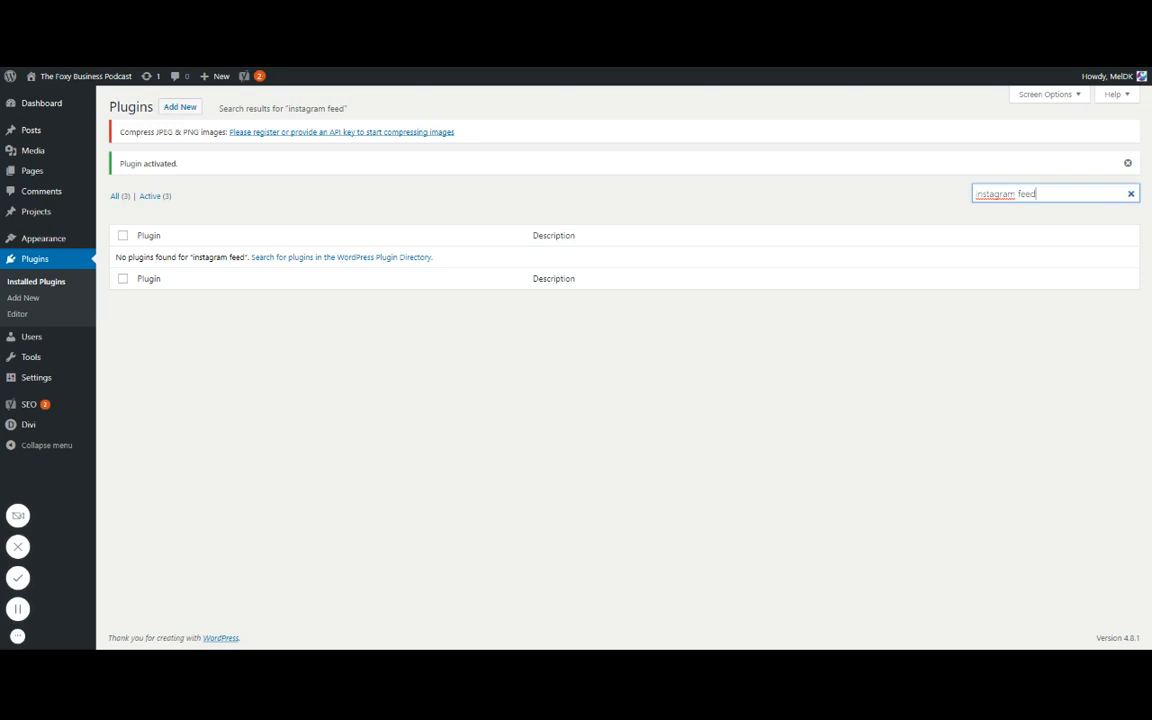
left_click(1050, 170)
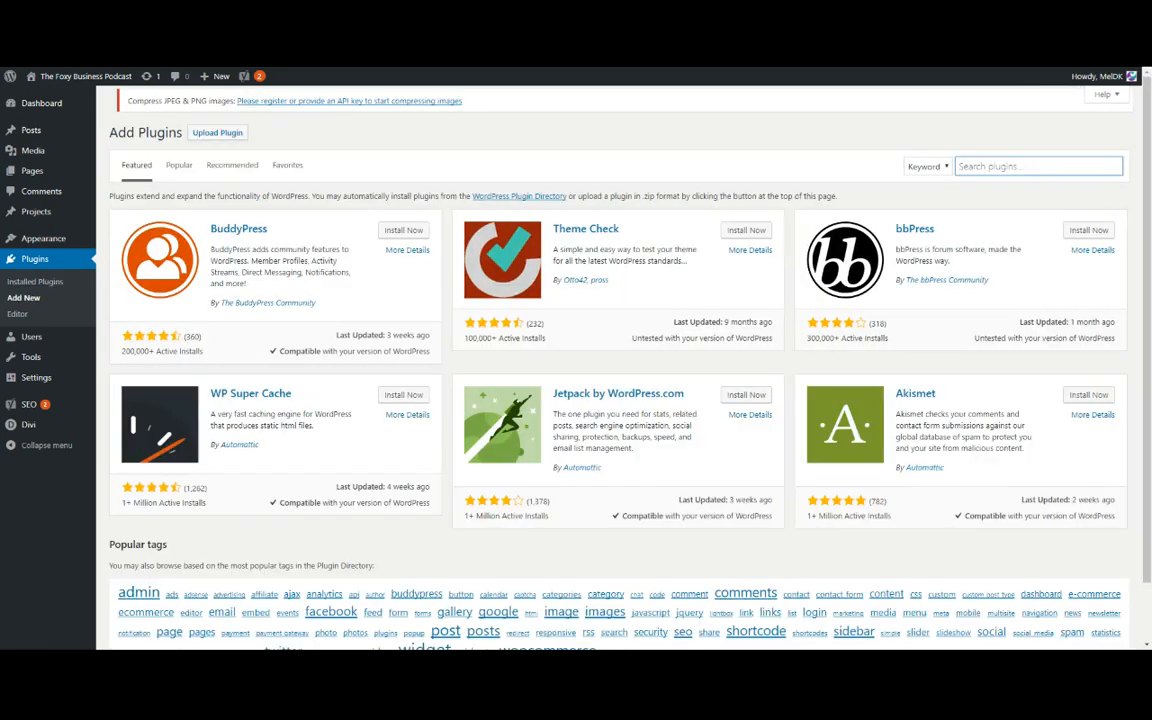
type("instagram feed")
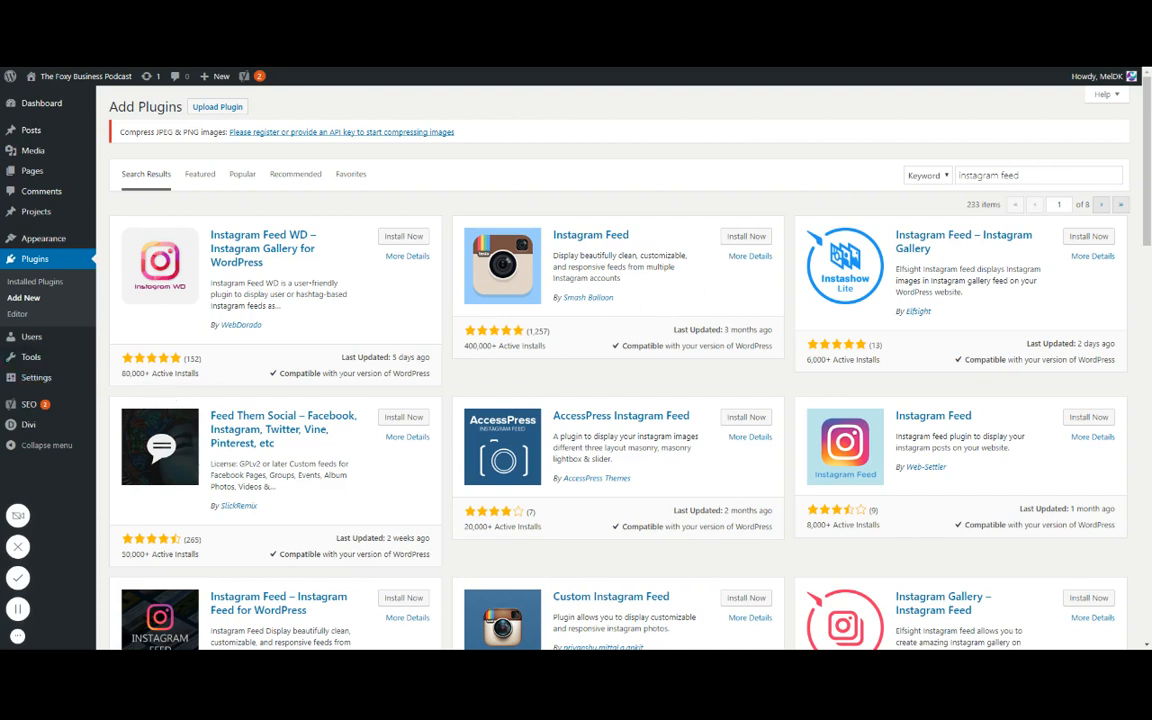
Compare the compatibility and last-updated details of the Instagram plugins, and install and activate Instagram Feed by Smash Balloon.
left_click_drag(279, 373, 430, 373)
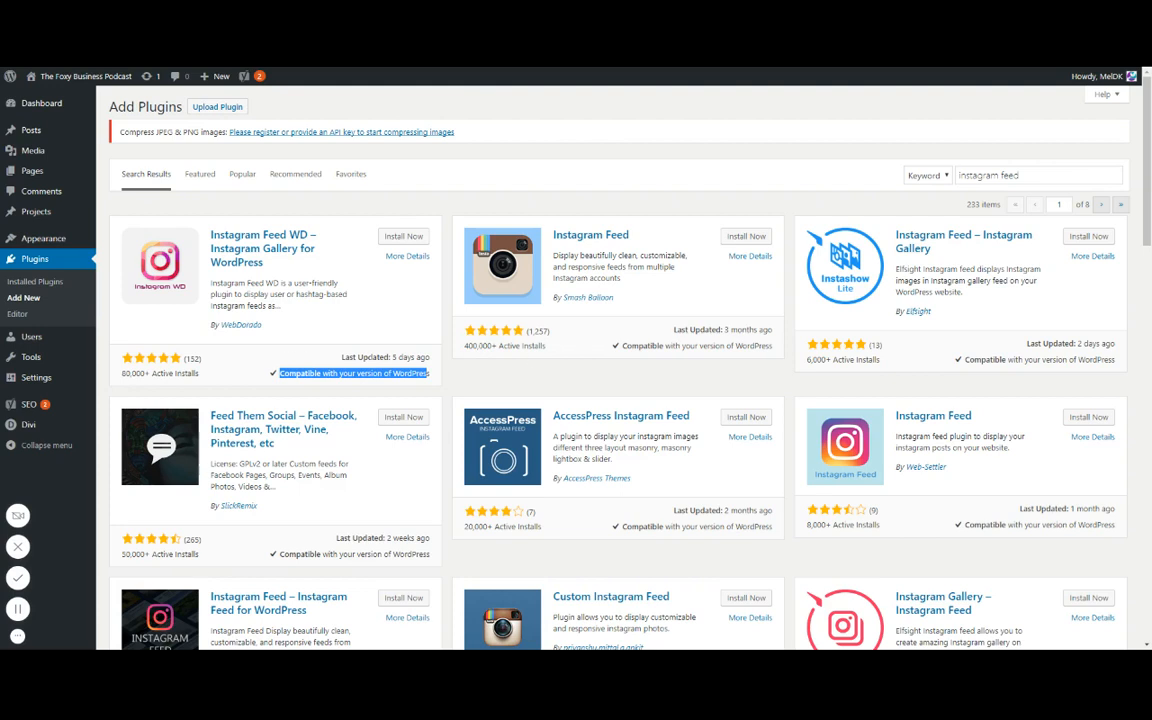
left_click_drag(368, 357, 424, 358)
left_click_drag(700, 330, 768, 330)
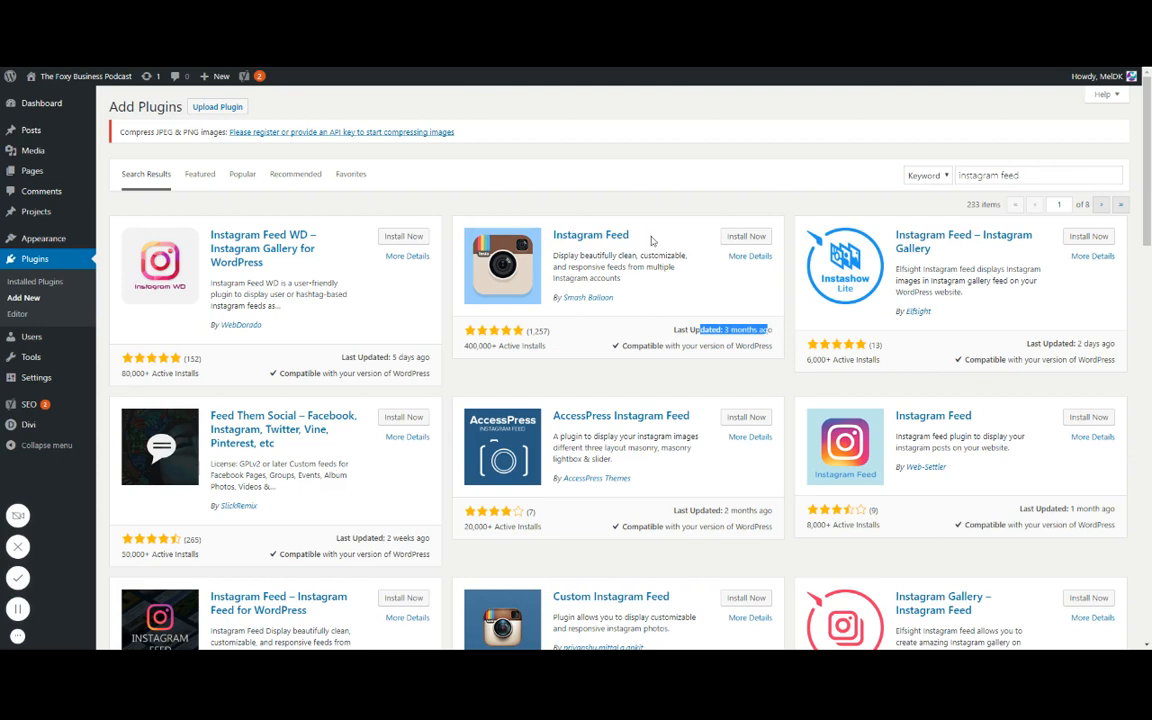
left_click(745, 236)
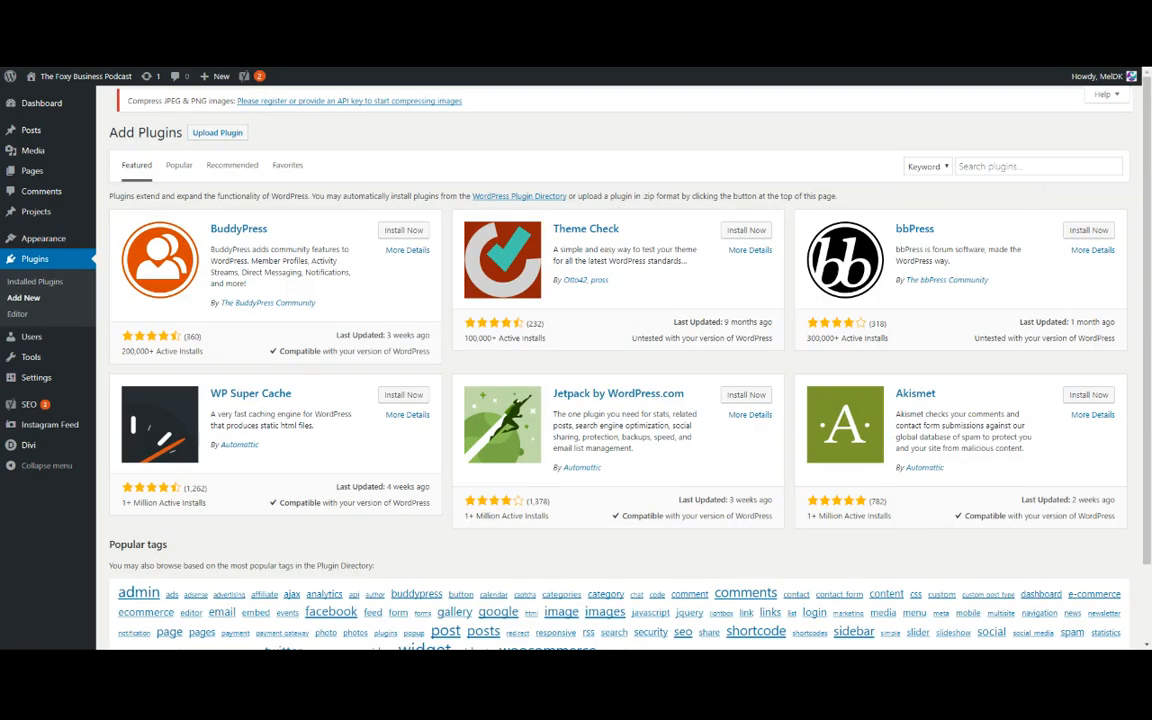
Search the plugin directory for monster insights and install Google Analytics for WordPress by MonsterInsights.
left_click(1024, 167)
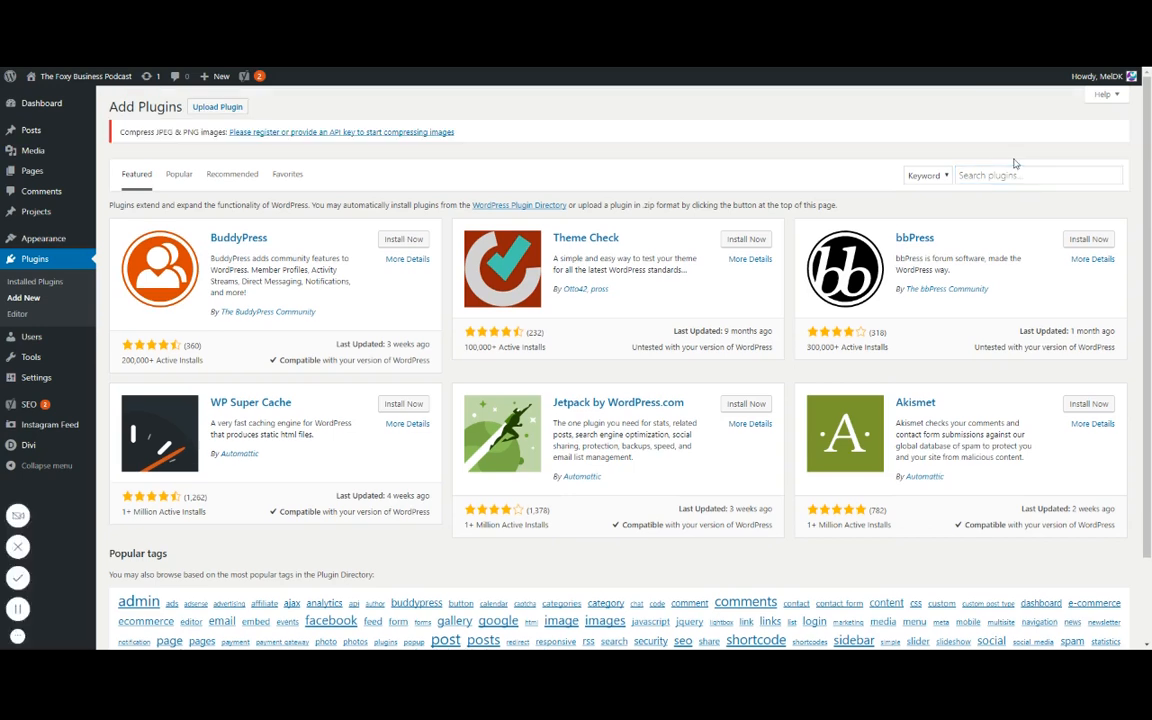
left_click(1014, 175)
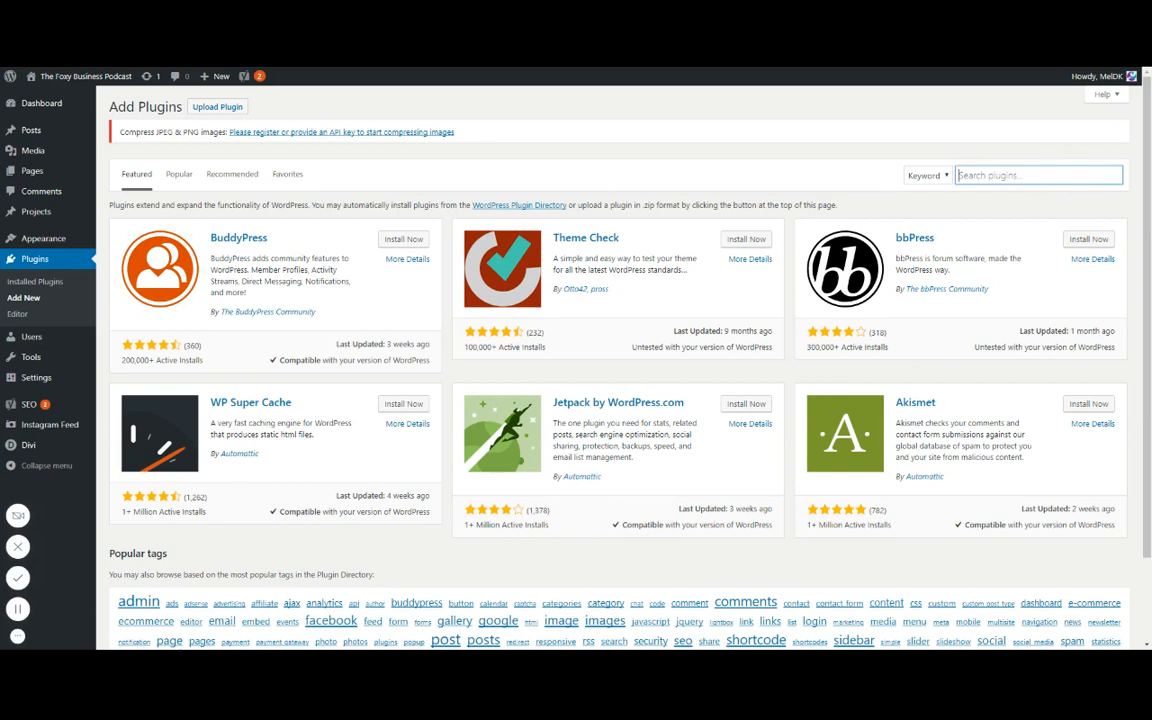
type("monsta")
type("r insights")
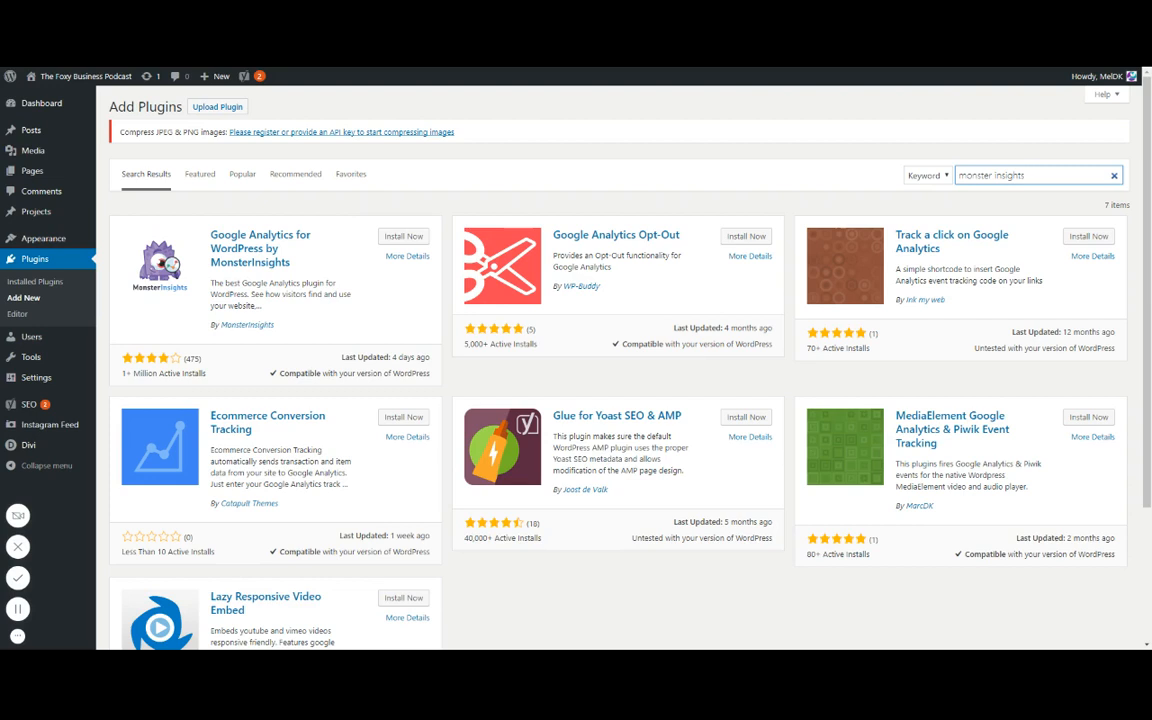
left_click(401, 238)
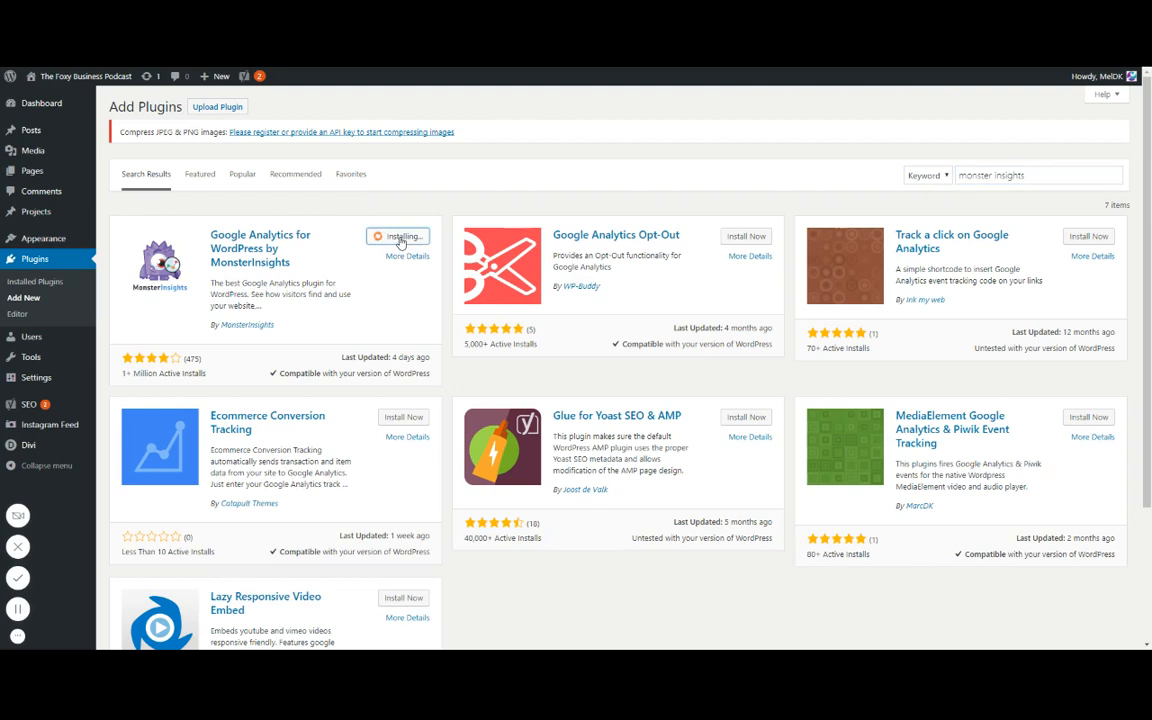